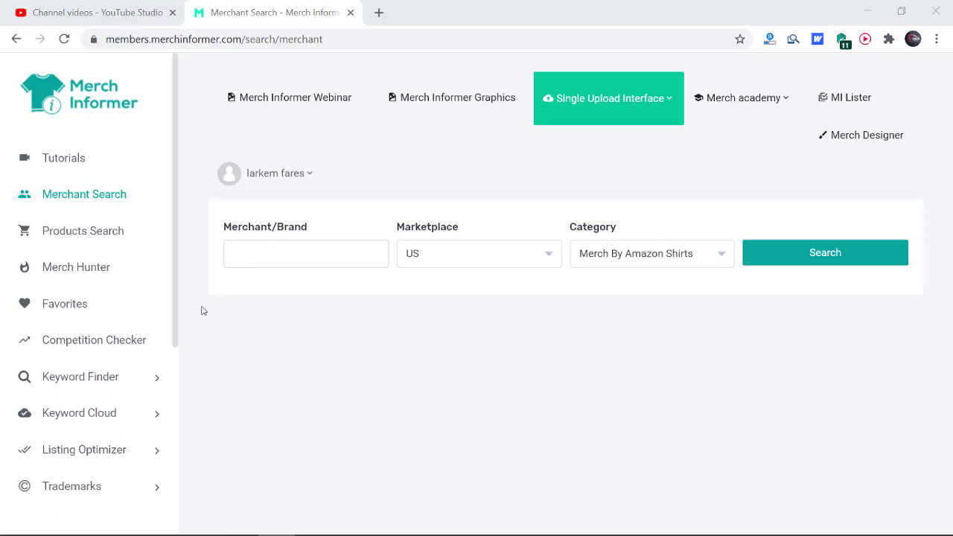
# Search all Keyword Cloud keywords for the date 21 June 2019
pyautogui.click(95, 416)
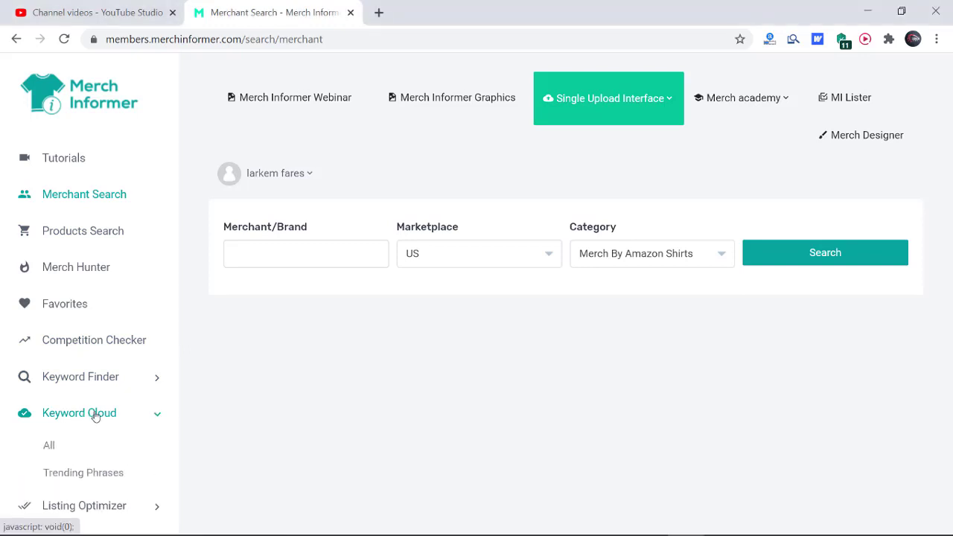
pyautogui.click(49, 446)
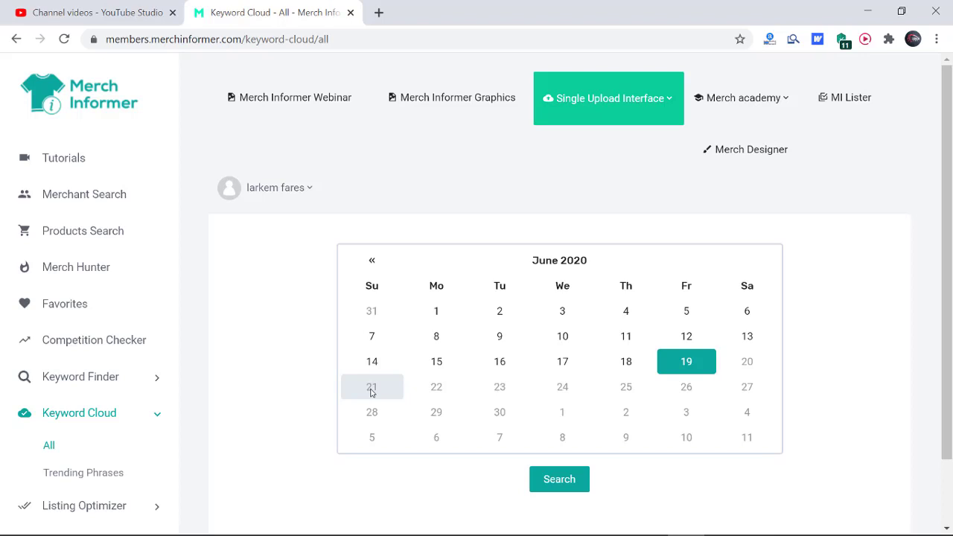
pyautogui.click(371, 262)
pyautogui.click(371, 262)
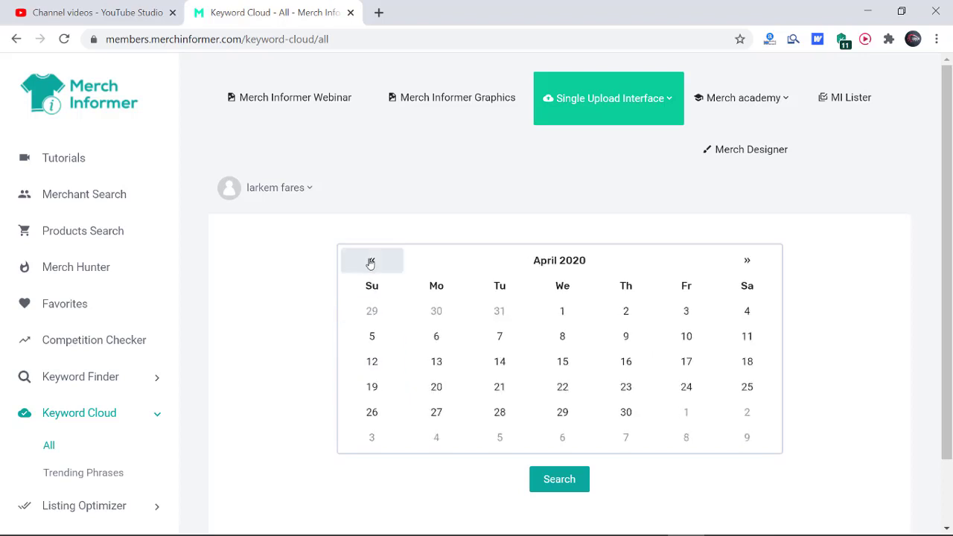
pyautogui.click(370, 262)
pyautogui.click(370, 262)
pyautogui.click(371, 262)
pyautogui.click(370, 262)
pyautogui.click(370, 262)
pyautogui.click(371, 262)
pyautogui.click(371, 262)
pyautogui.click(370, 262)
pyautogui.click(371, 262)
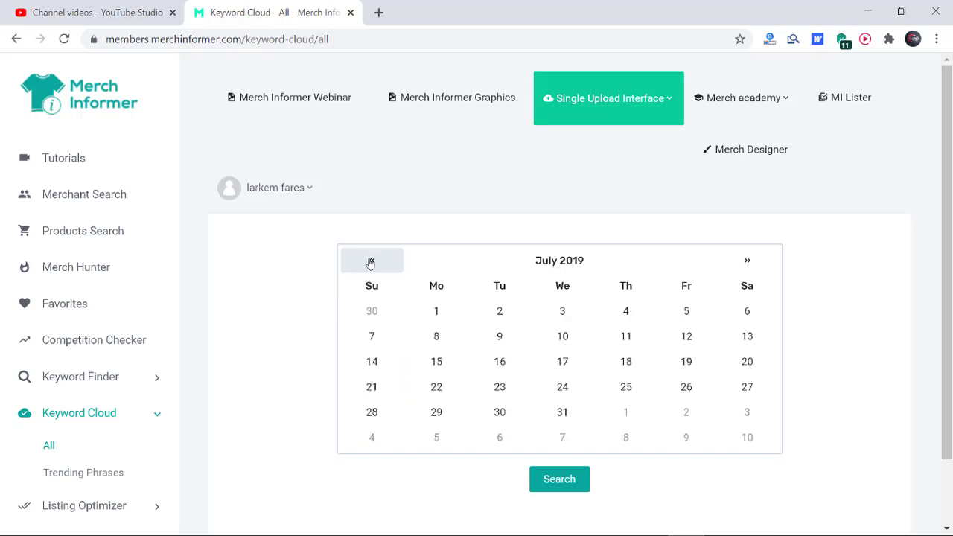
pyautogui.click(371, 262)
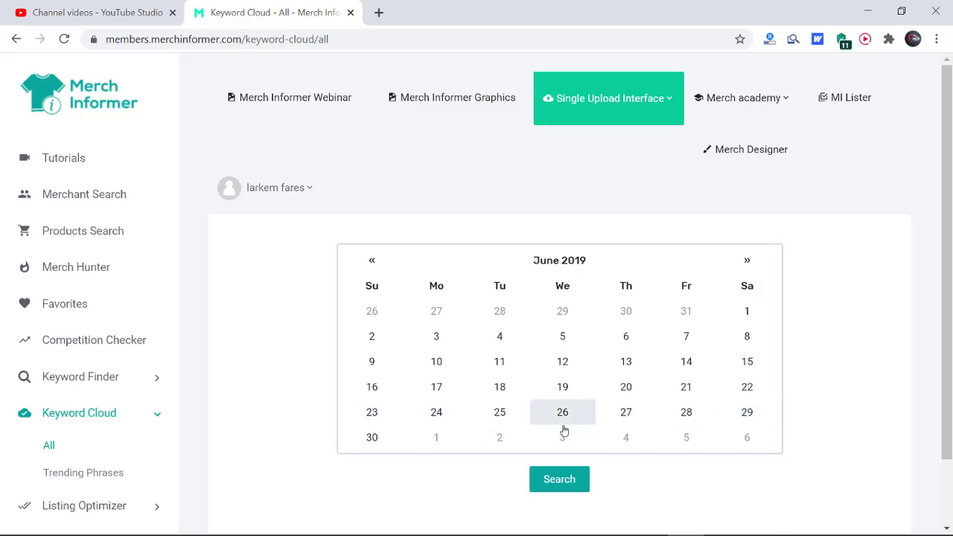
pyautogui.click(686, 386)
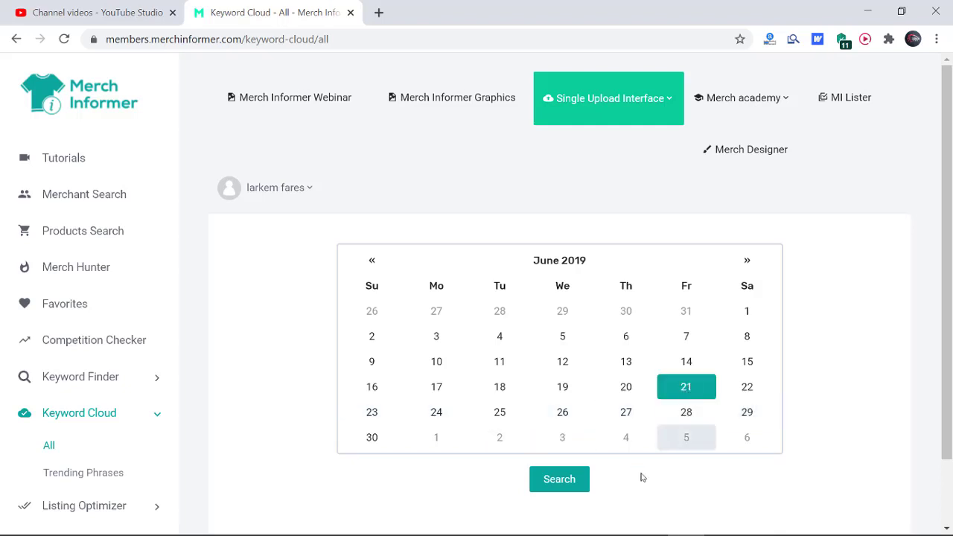
pyautogui.click(558, 480)
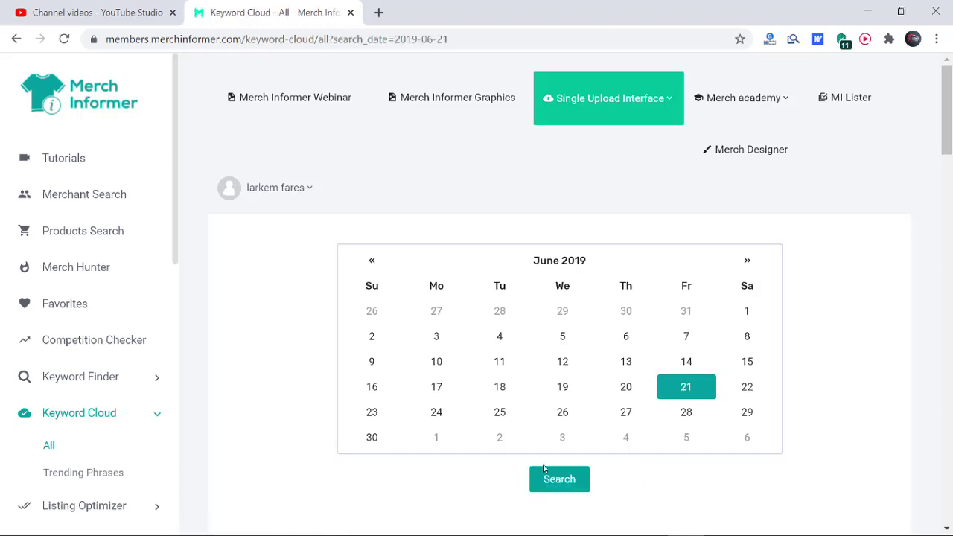
# Examine the one-word, two-word and three-word columns of the United States keyword table, highlighting each column heading
pyautogui.scroll(-5, 358, 345)
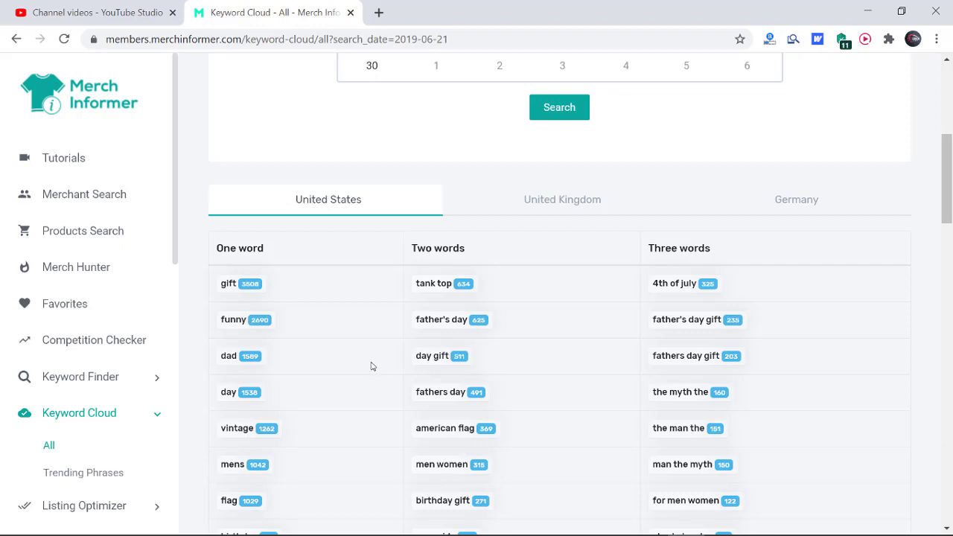
pyautogui.scroll(1, 372, 366)
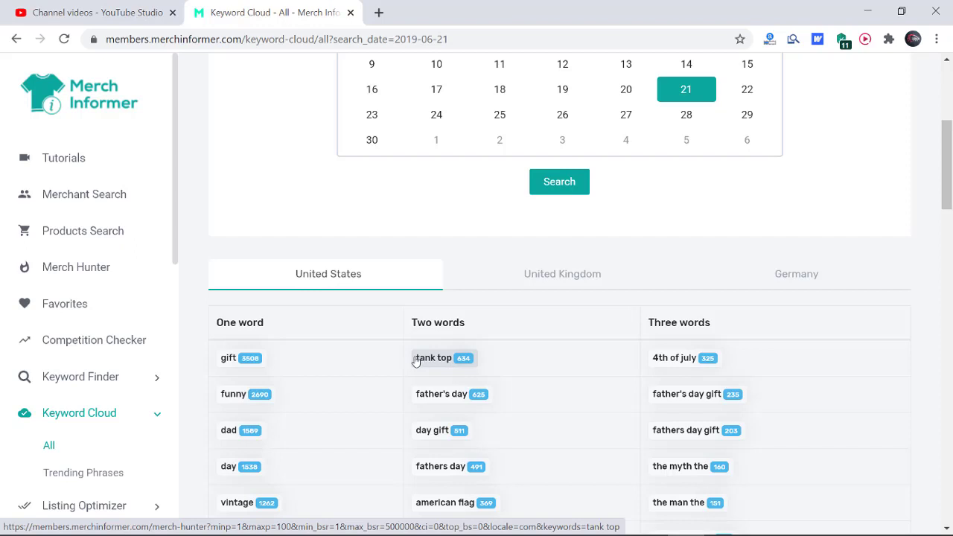
pyautogui.scroll(-1, 363, 379)
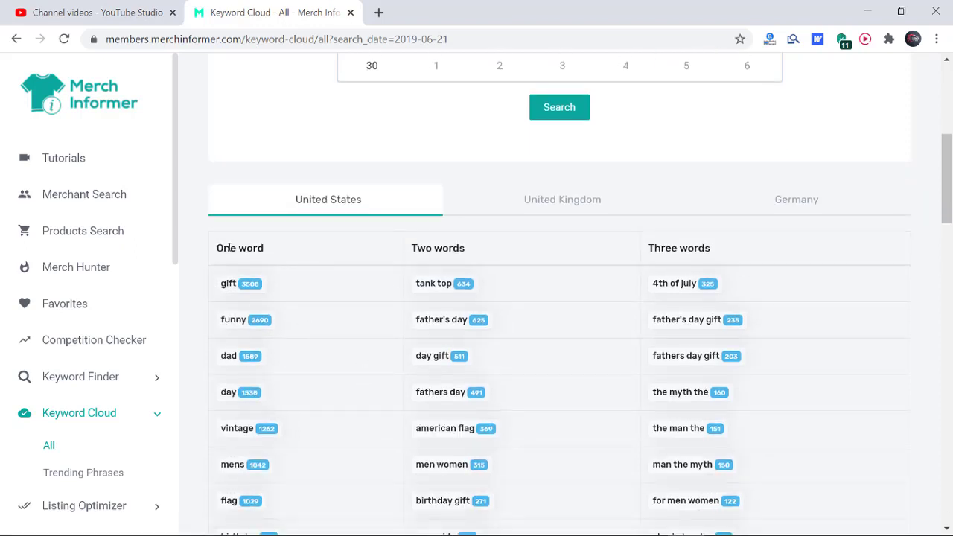
pyautogui.moveTo(223, 248); pyautogui.dragTo(262, 248)
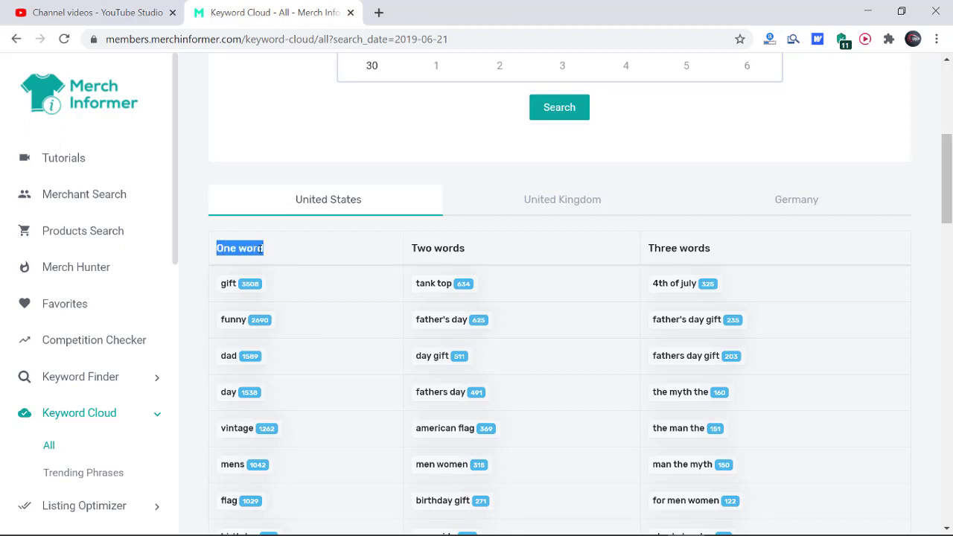
pyautogui.moveTo(411, 248); pyautogui.dragTo(471, 249)
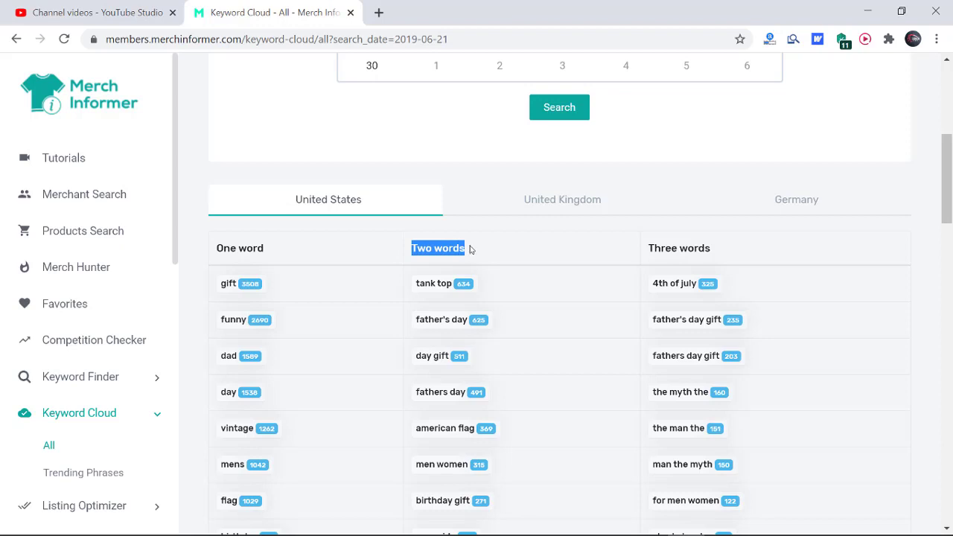
pyautogui.moveTo(716, 255); pyautogui.dragTo(650, 251)
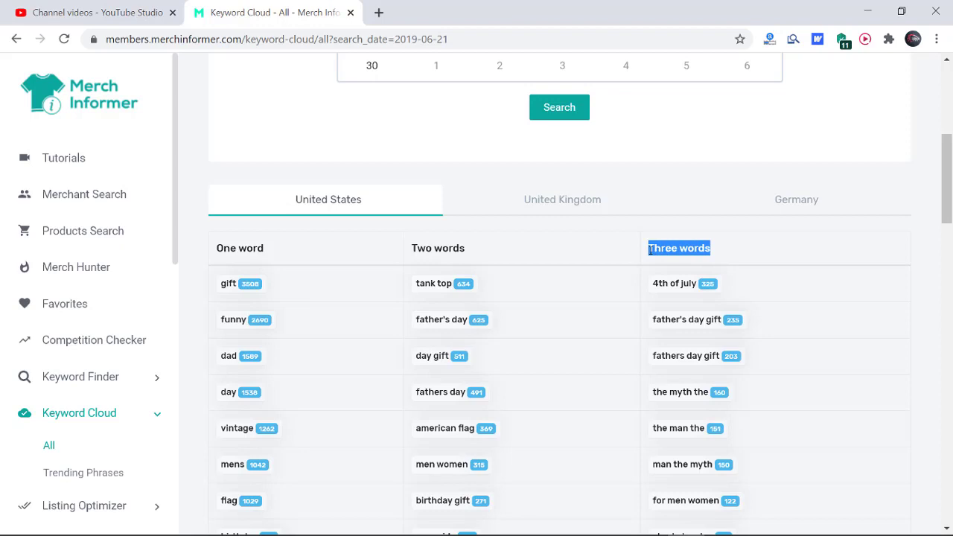
# Read down the United States keyword lists and compare the most frequent words and phrases with their usage counts
pyautogui.scroll(-2, 300, 364)
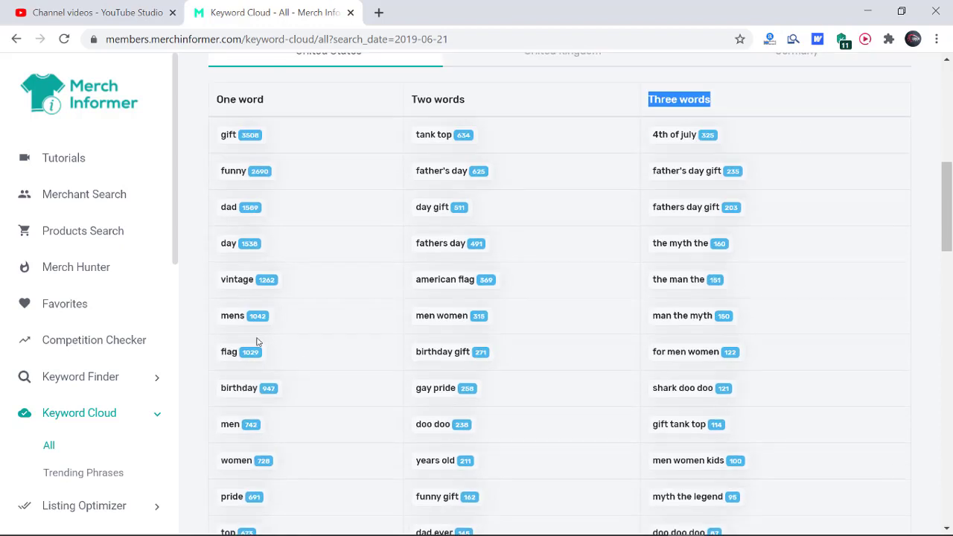
pyautogui.scroll(-1, 257, 417)
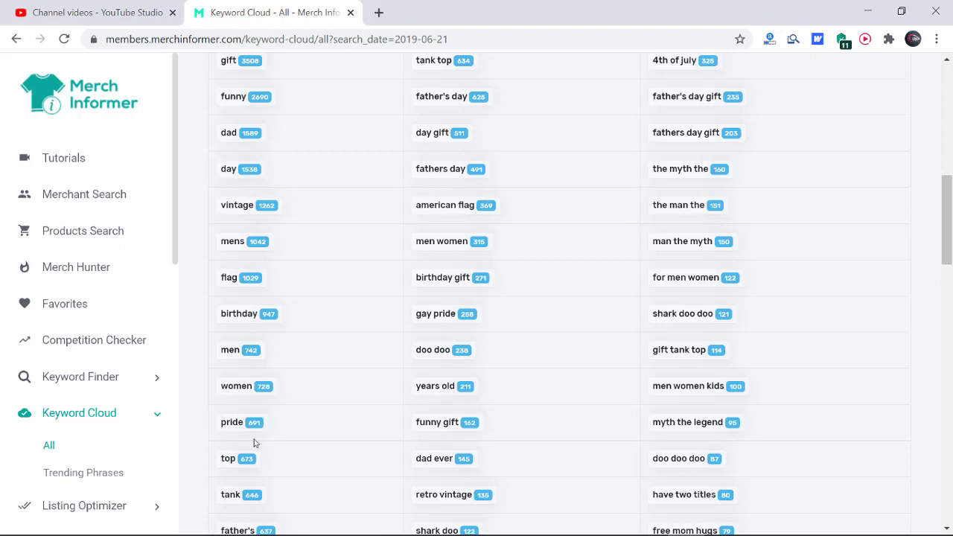
pyautogui.scroll(1, 459, 513)
pyautogui.scroll(3, 460, 514)
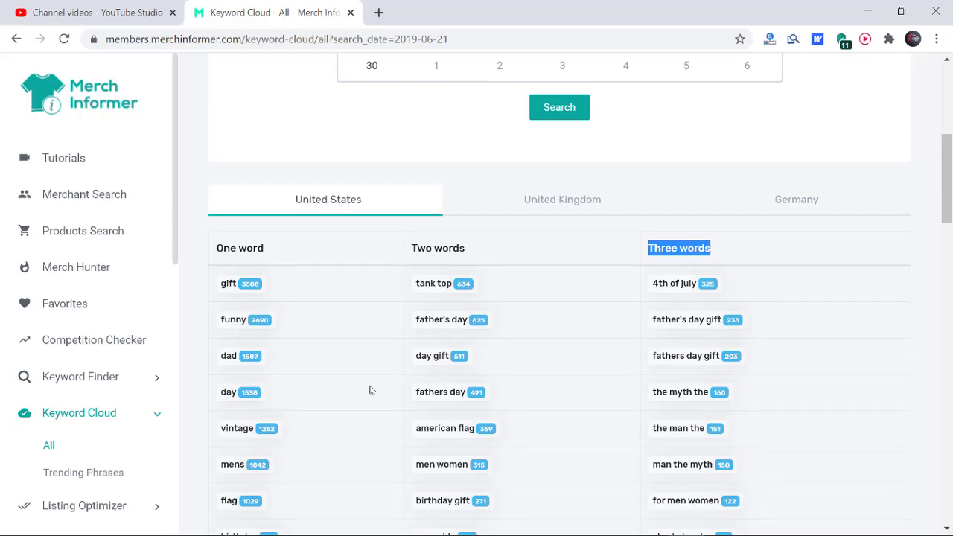
pyautogui.scroll(-4, 579, 353)
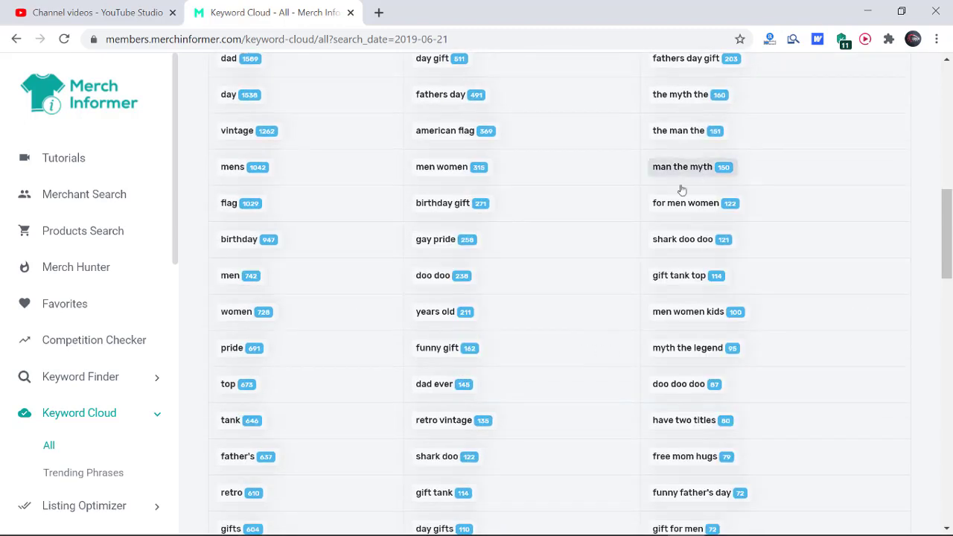
pyautogui.scroll(6, 674, 190)
pyautogui.scroll(-2, 664, 417)
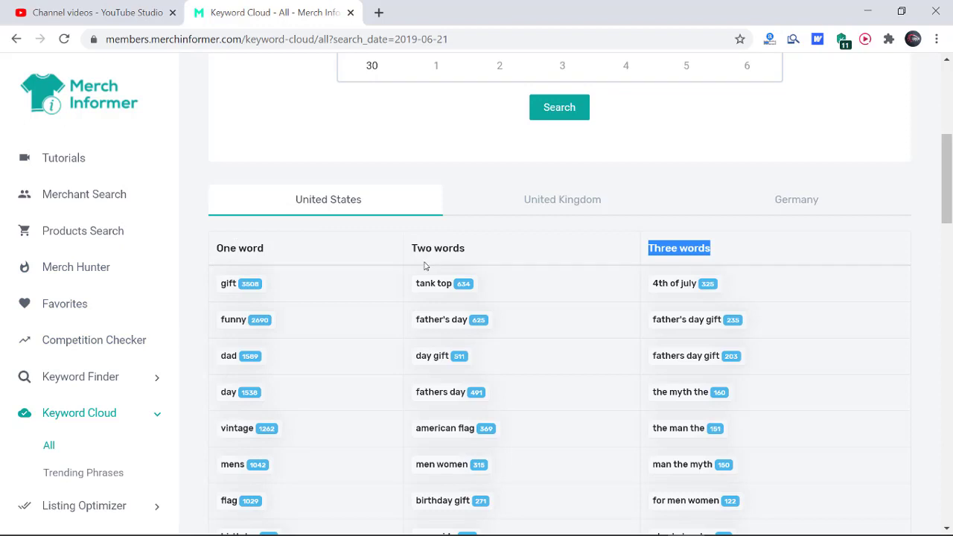
pyautogui.scroll(-1, 378, 324)
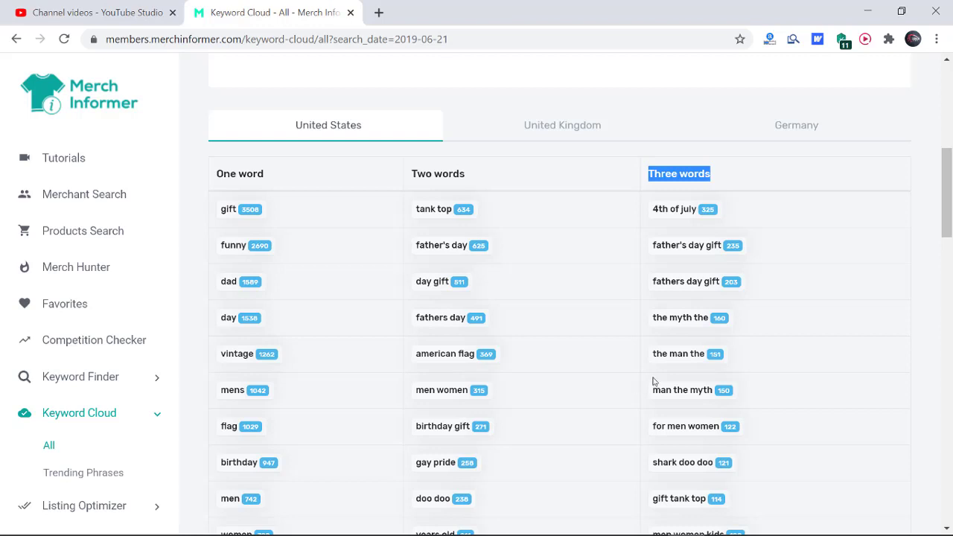
pyautogui.scroll(-11, 653, 380)
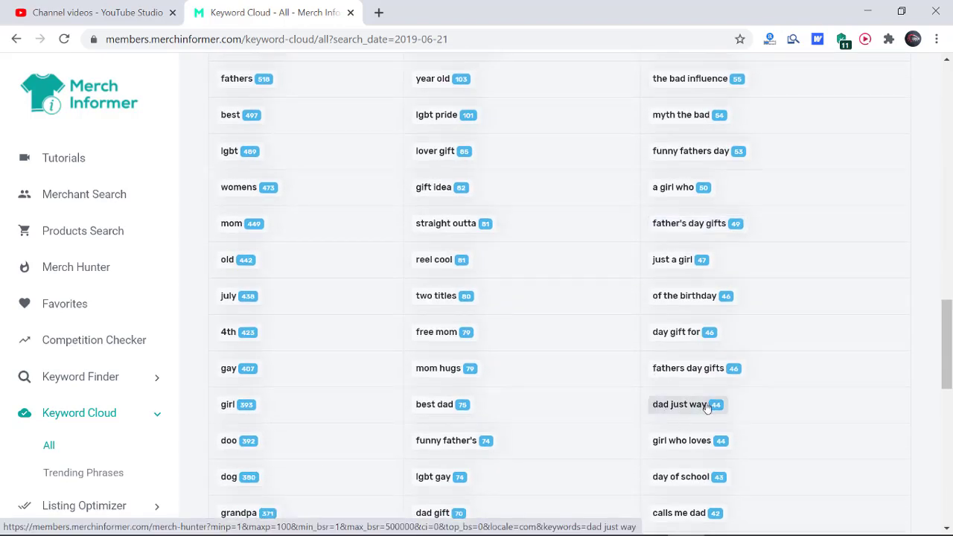
pyautogui.scroll(2, 462, 407)
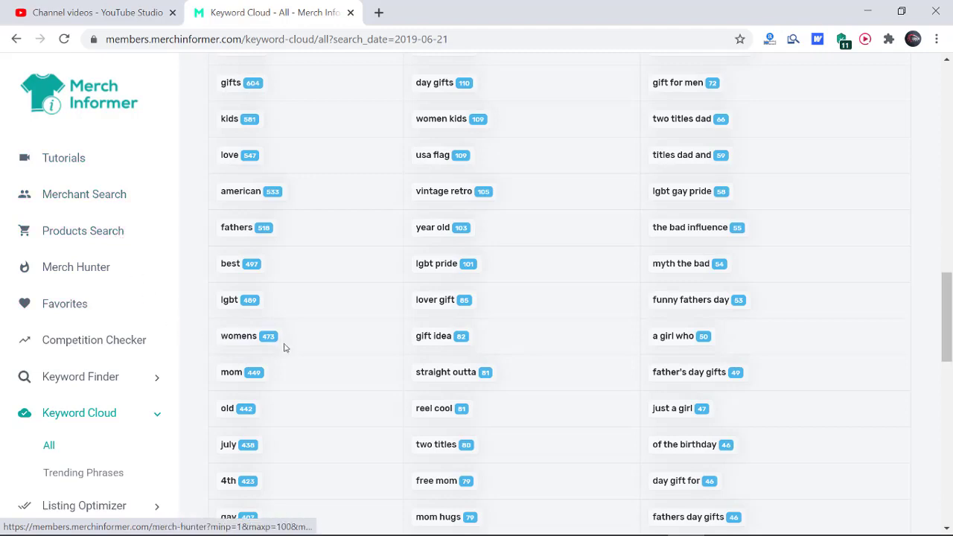
pyautogui.scroll(3, 282, 345)
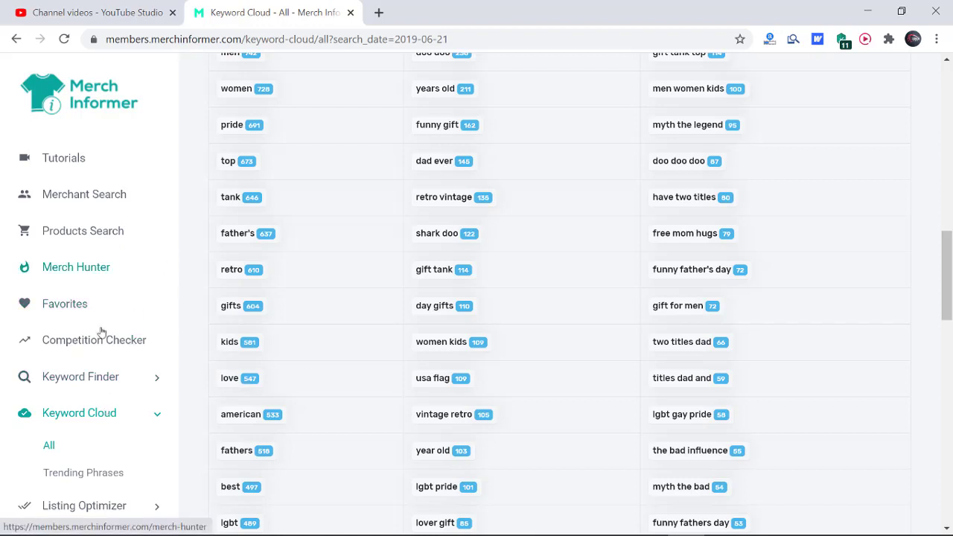
pyautogui.scroll(-5, 951, 494)
pyautogui.scroll(12, 808, 392)
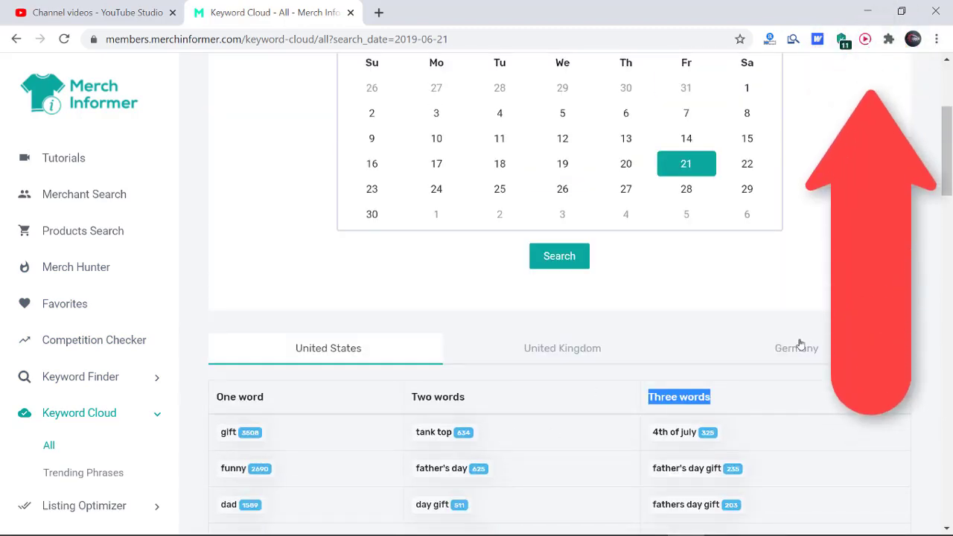
# View the keyword results for Germany, followed by those for the United Kingdom
pyautogui.click(798, 344)
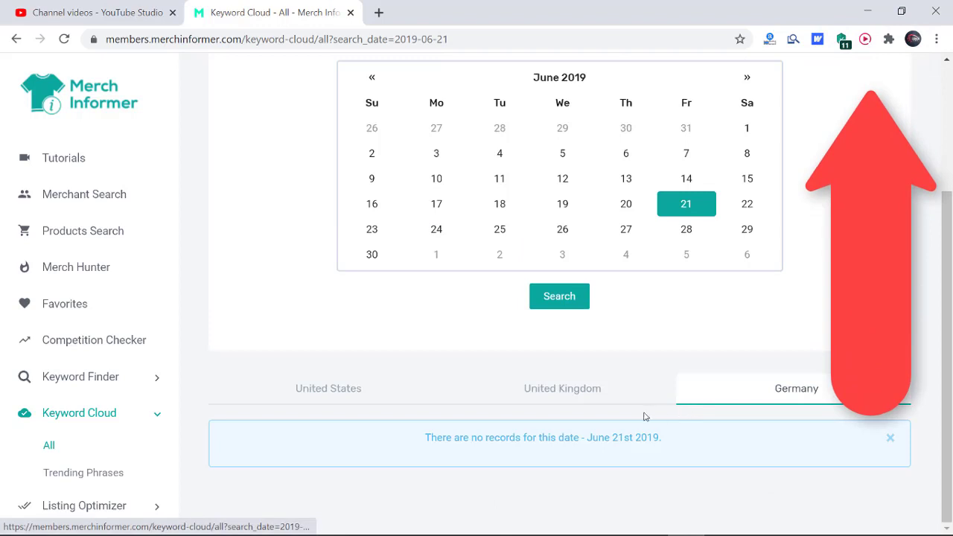
pyautogui.click(558, 388)
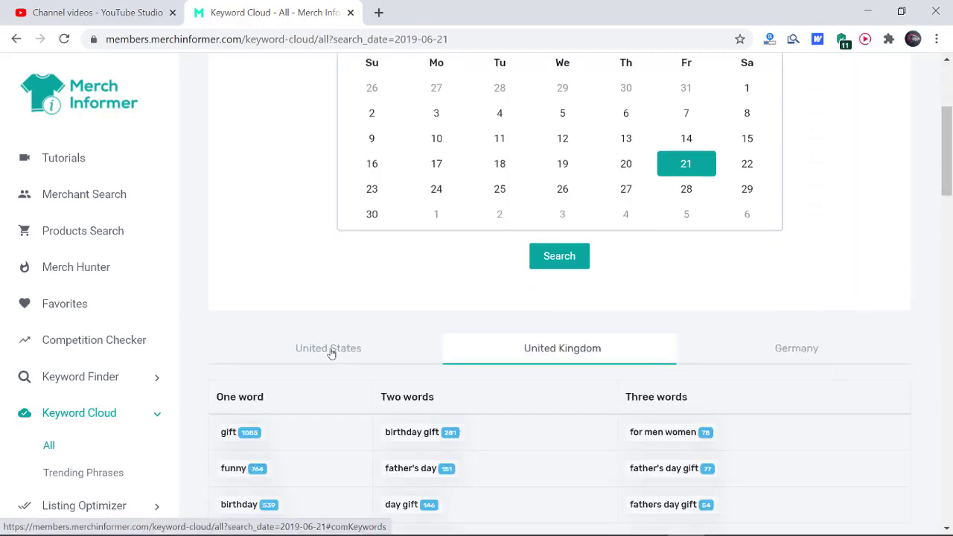
# Search the Keyword Cloud's Trending Phrases for 16 March 2020 and check the United States results
pyautogui.scroll(-1, 82, 375)
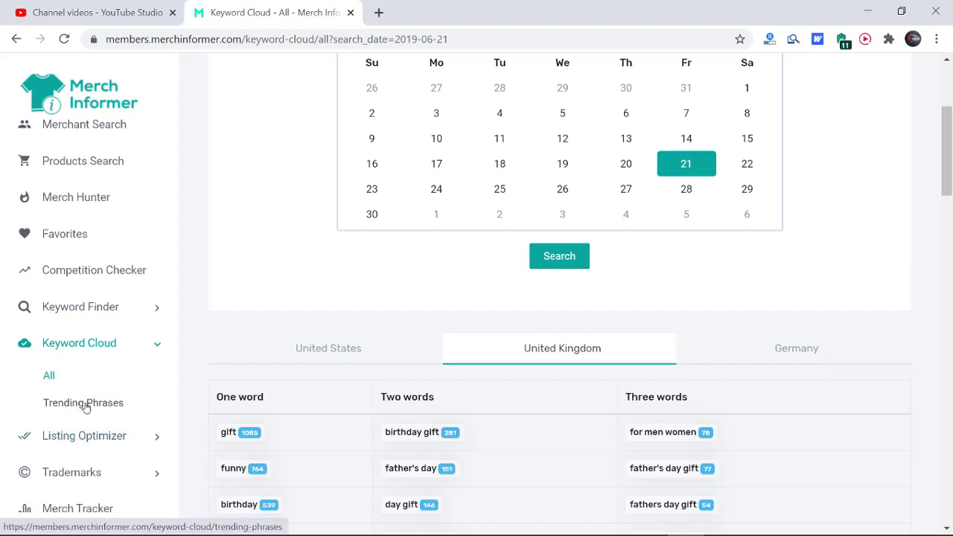
pyautogui.click(84, 404)
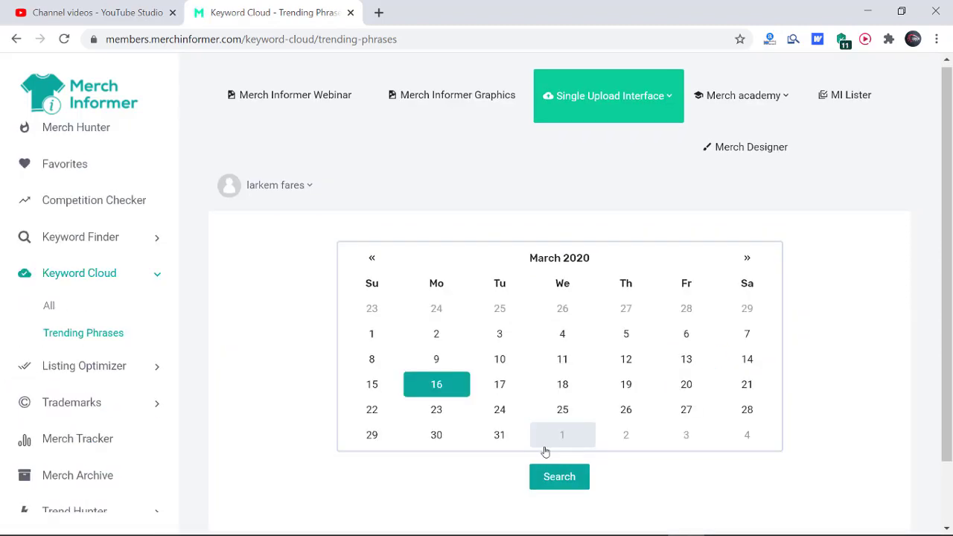
pyautogui.click(547, 480)
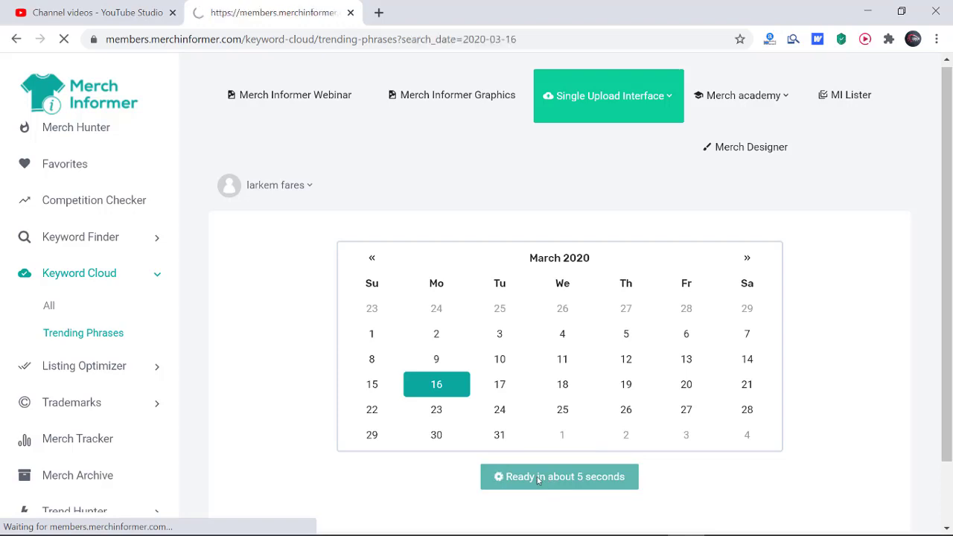
pyautogui.scroll(-2, 313, 484)
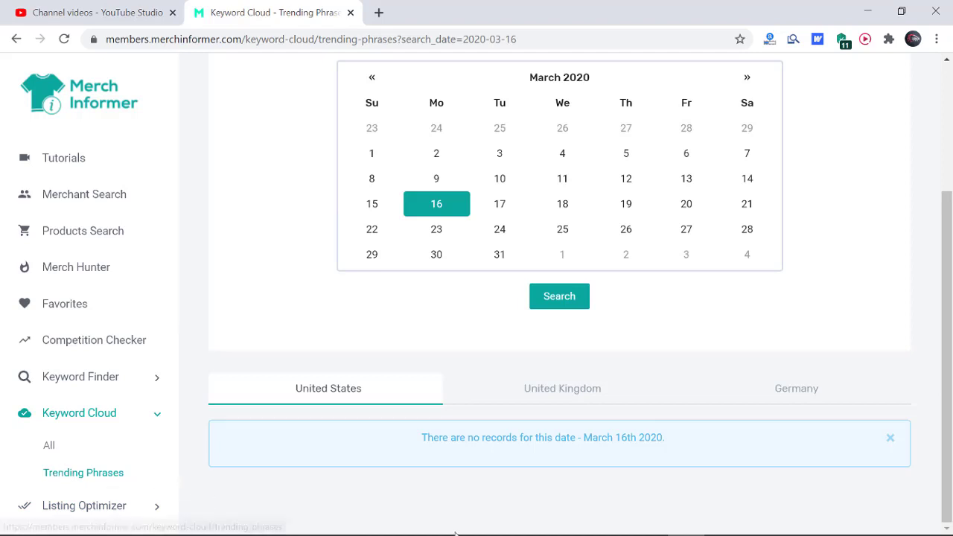
# Search the Trending Phrases for 21 June 2019 and check the United States results
pyautogui.scroll(3, 470, 437)
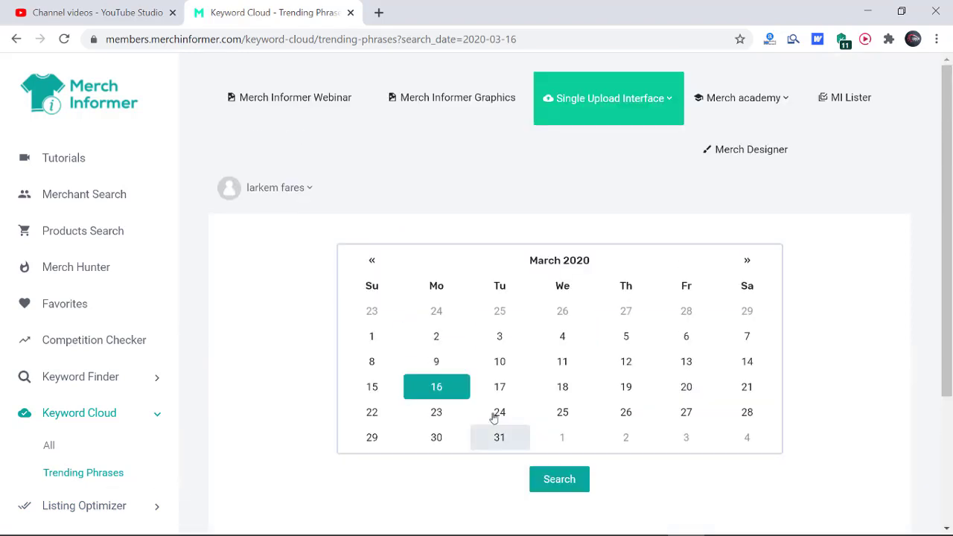
pyautogui.tripleClick(371, 262)
pyautogui.doubleClick(372, 262)
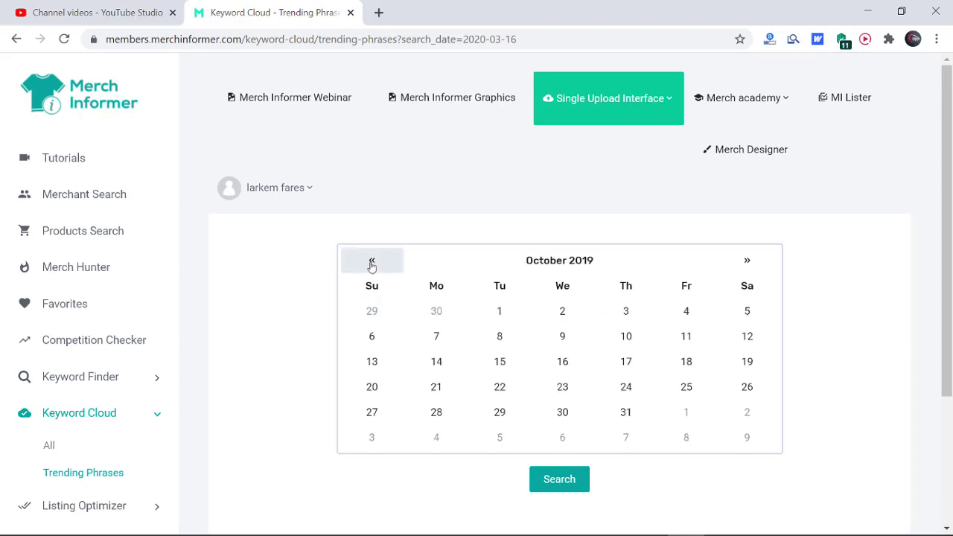
pyautogui.tripleClick(371, 262)
pyautogui.click(371, 262)
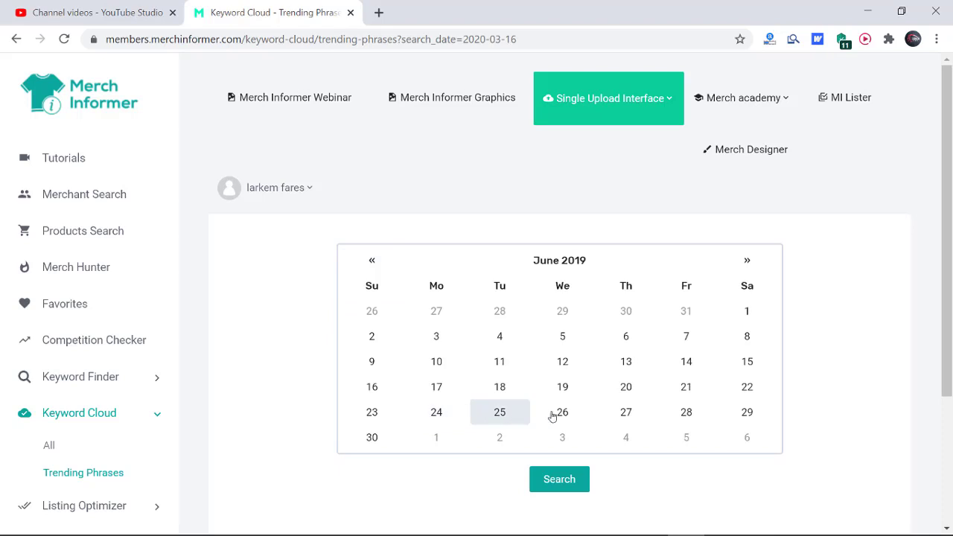
pyautogui.click(685, 386)
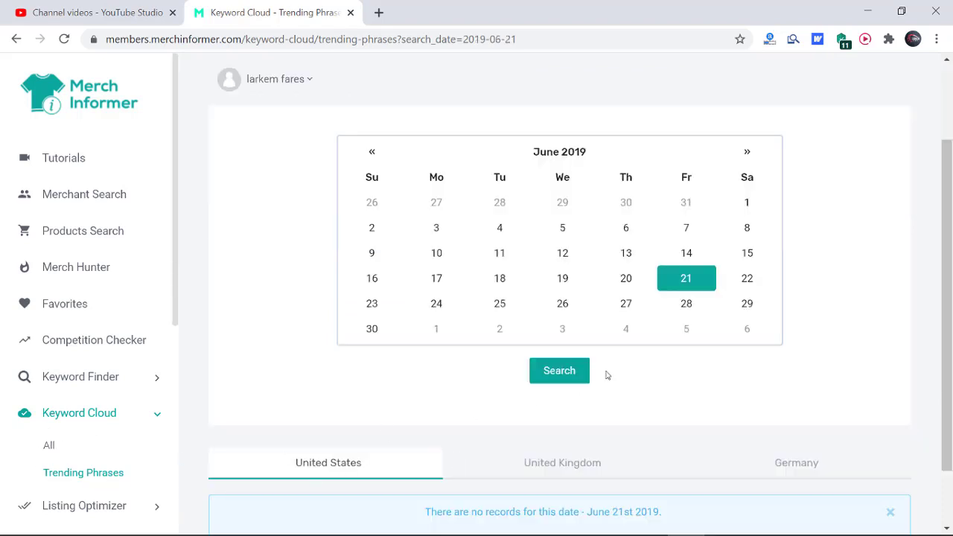
pyautogui.scroll(-1, 609, 357)
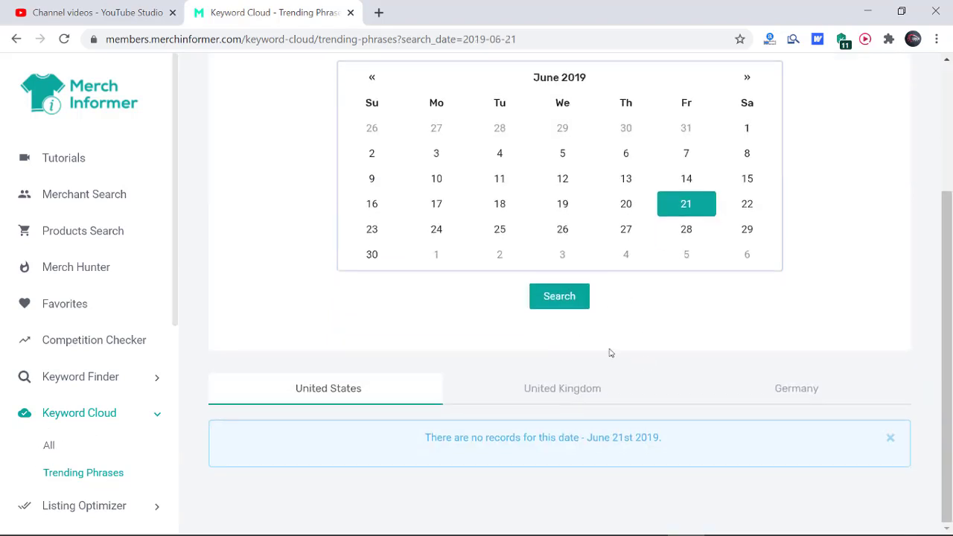
# Return to the Keyword Cloud page covering all keywords
pyautogui.click(57, 449)
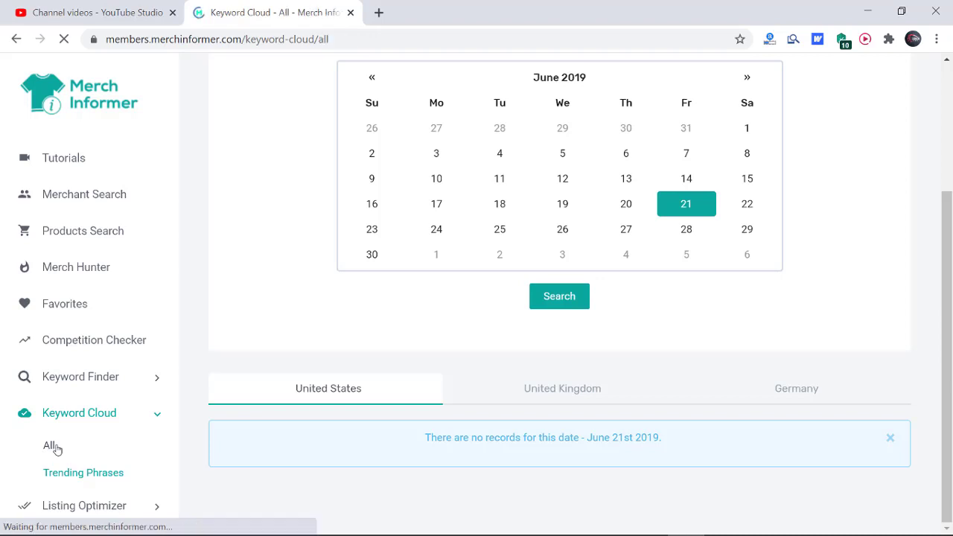